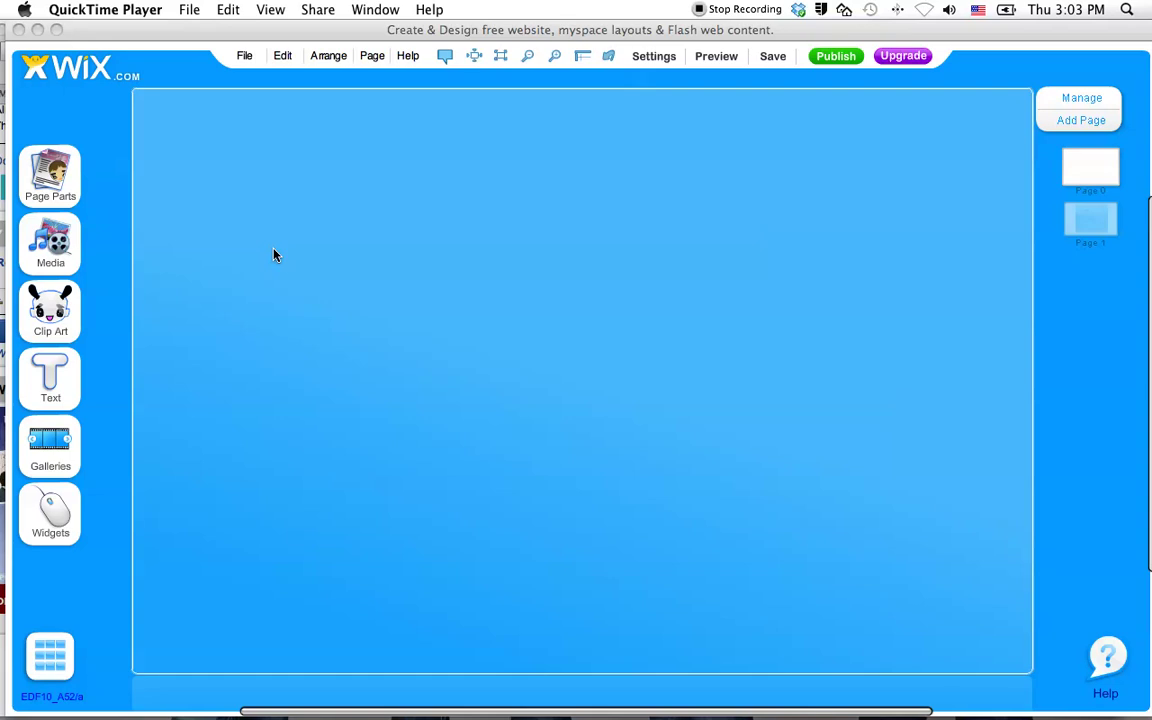
Step: Switch to the Photobucket Bella album in Safari and show the link codes for sharing the Bella Boo slideshow
left_click(5, 55)
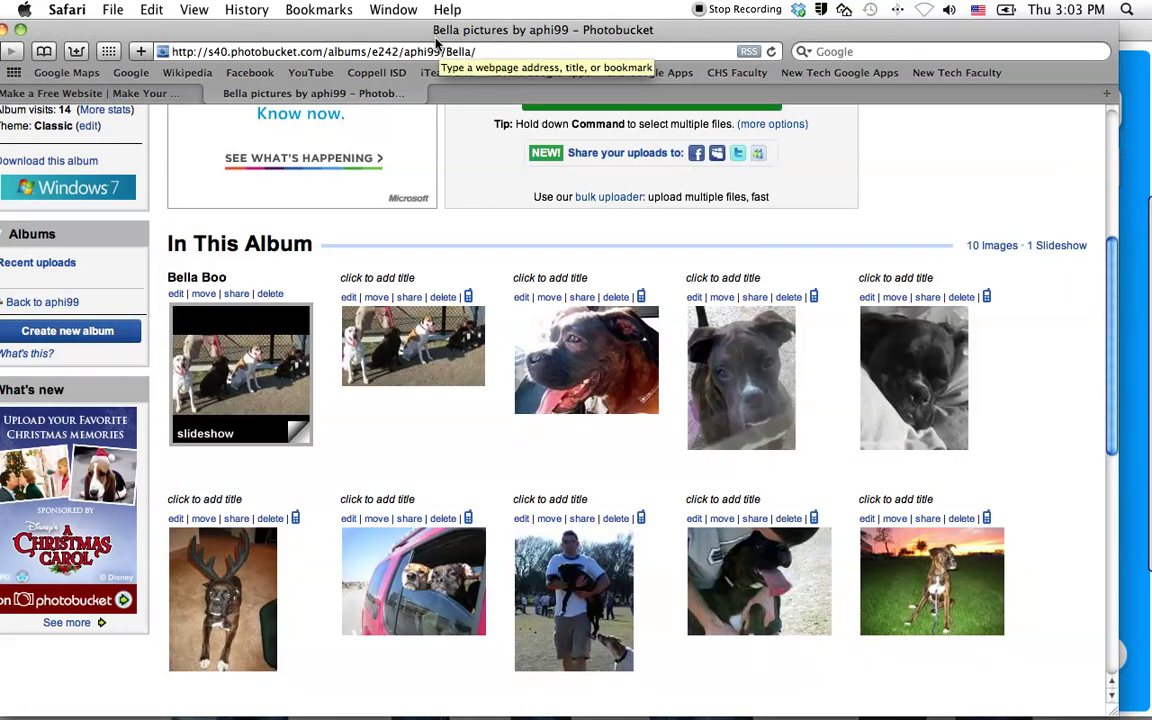
mouse_move(694, 440)
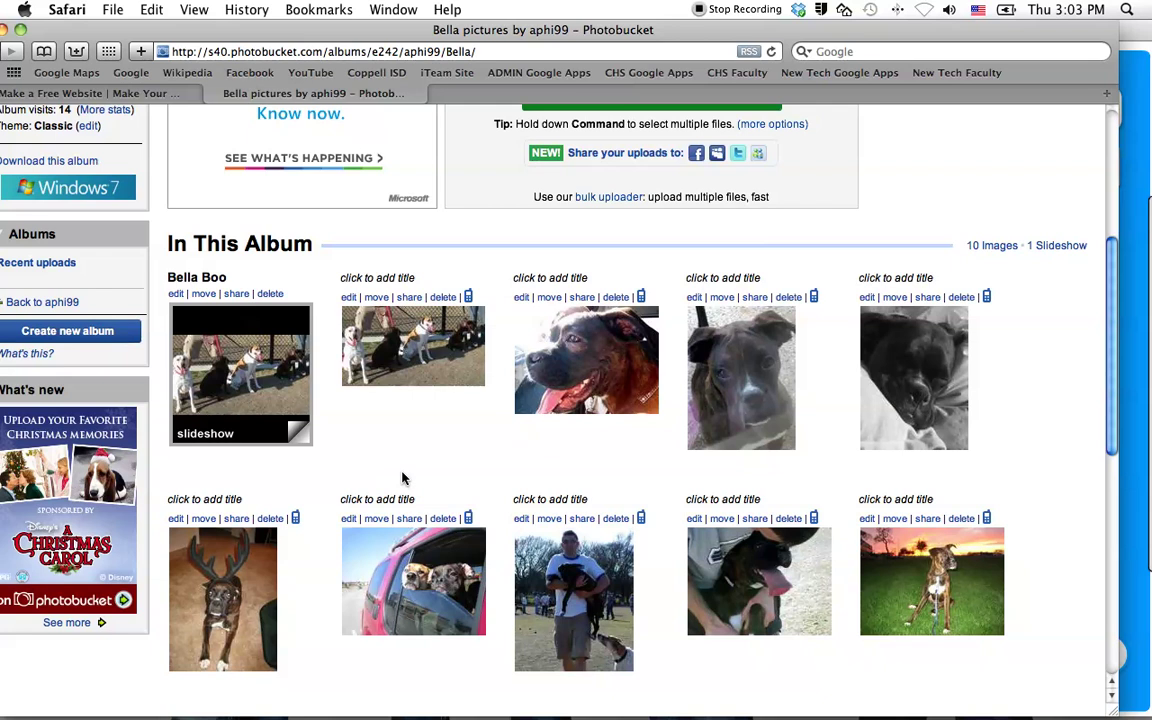
mouse_move(200, 320)
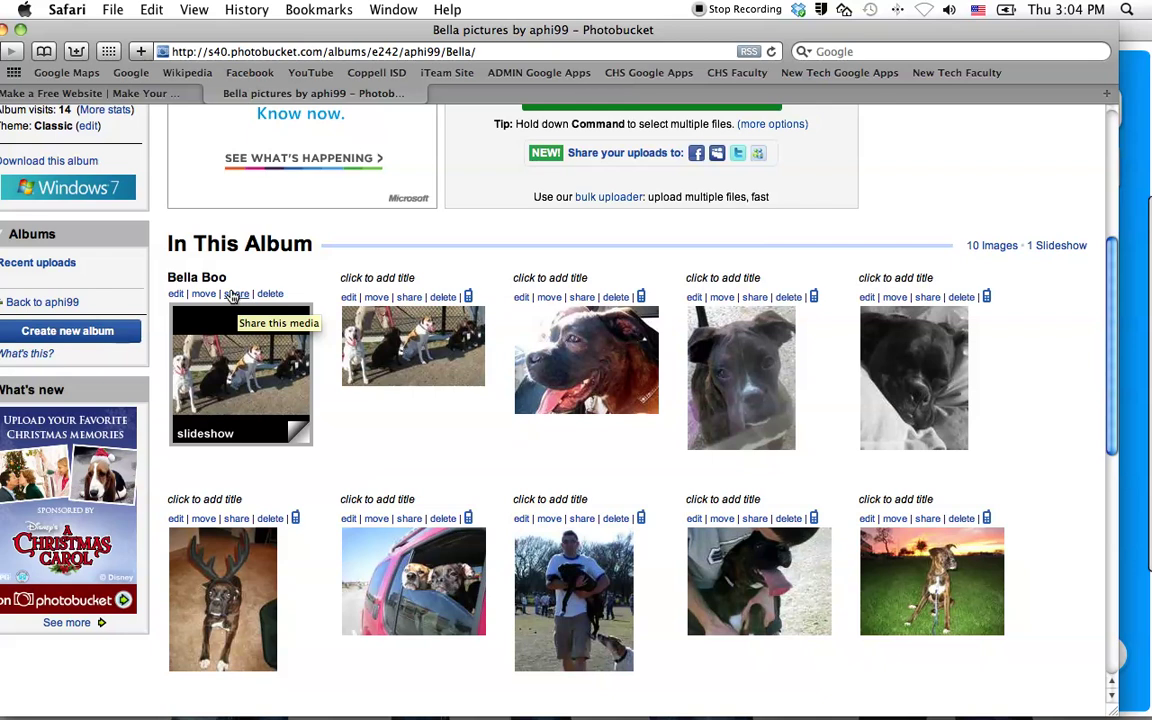
mouse_move(252, 390)
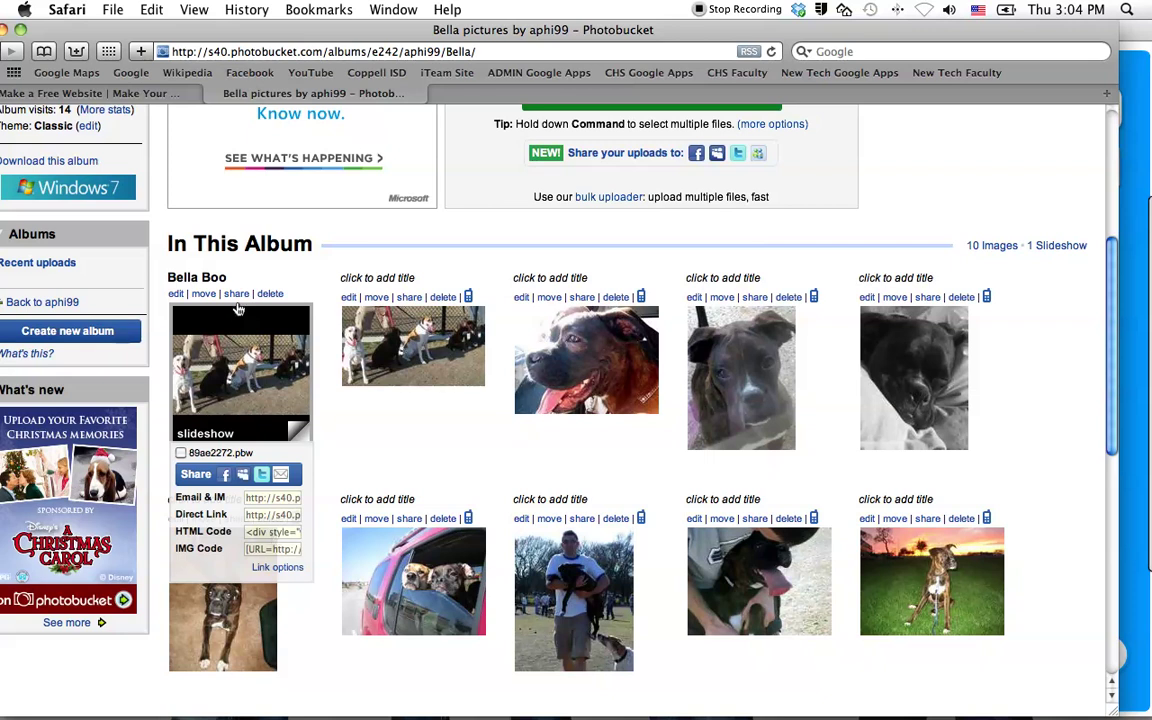
left_click(237, 295)
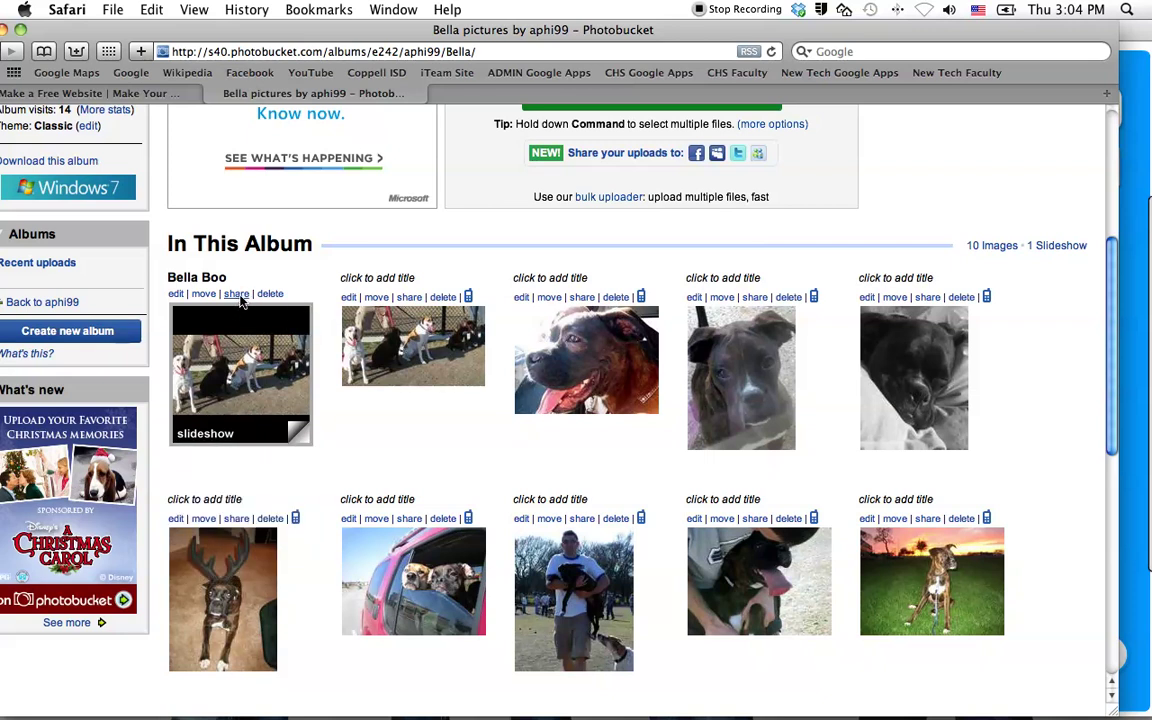
left_click(238, 295)
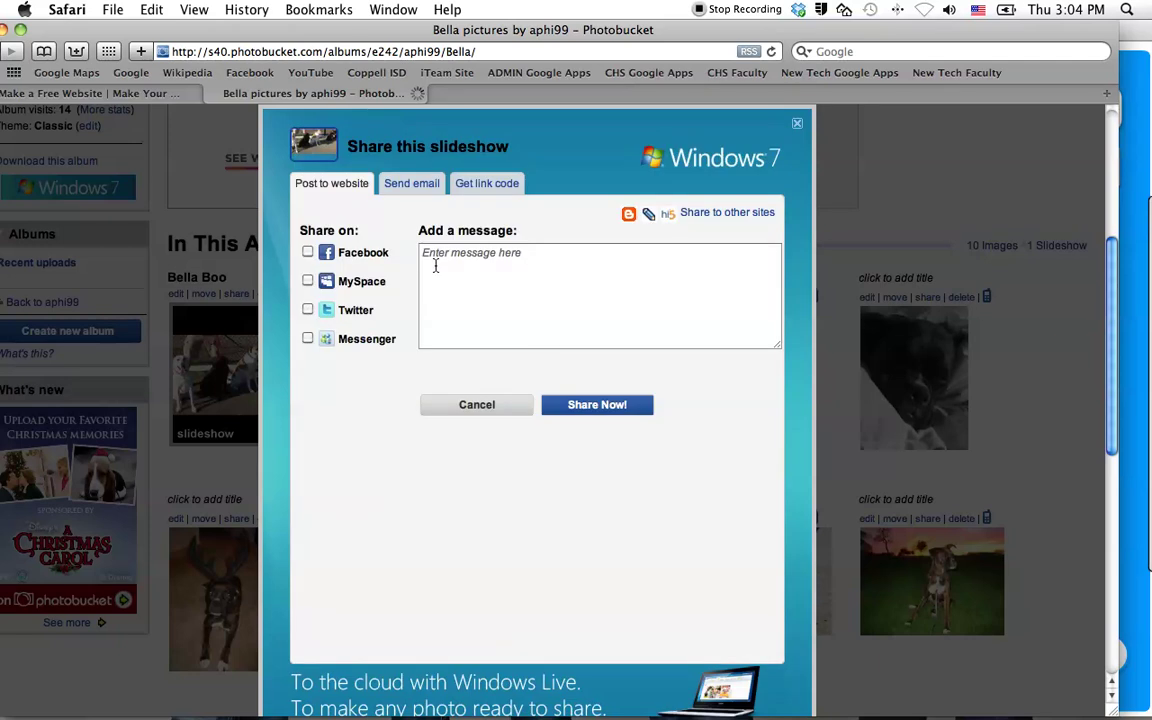
left_click(494, 188)
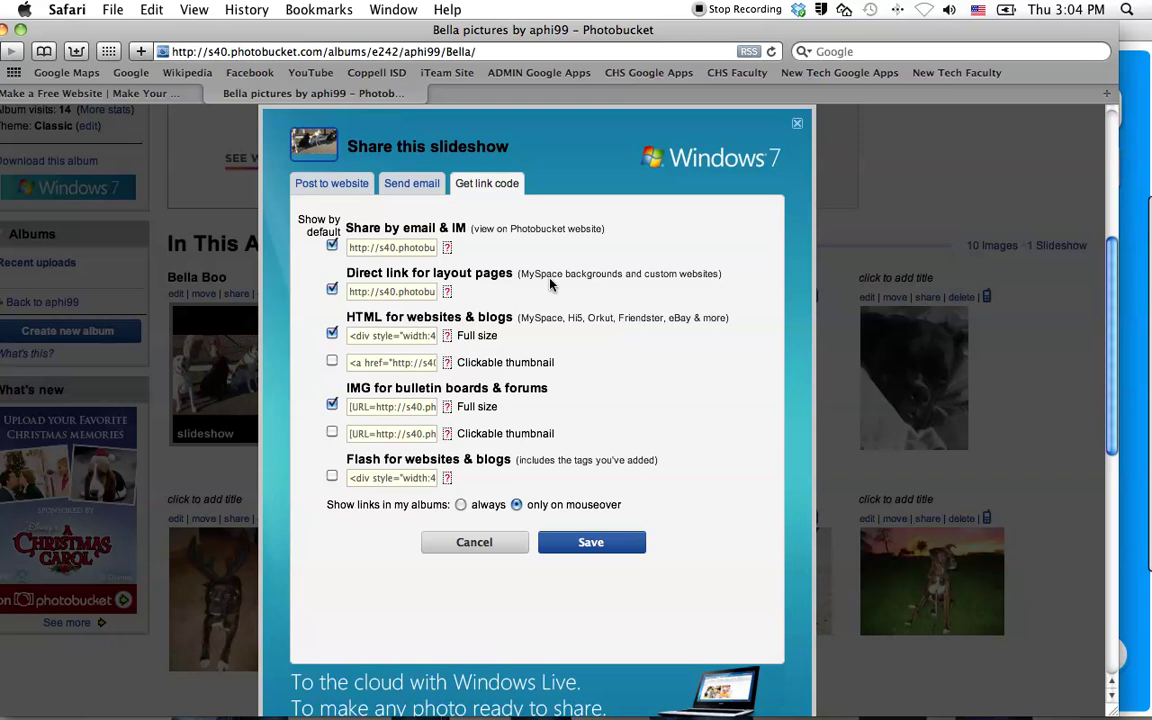
Step: Copy the slideshow's full-size HTML code for websites and blogs, and close the sharing dialog
left_click(374, 342)
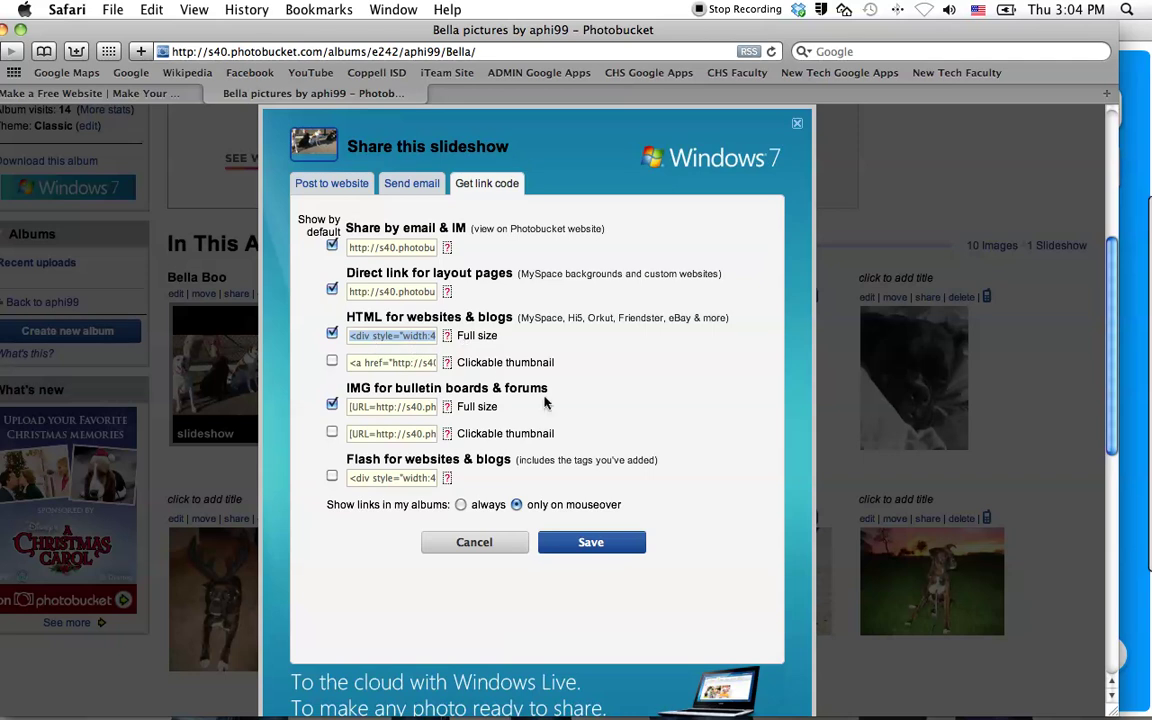
scroll(450, 350, "down", 1)
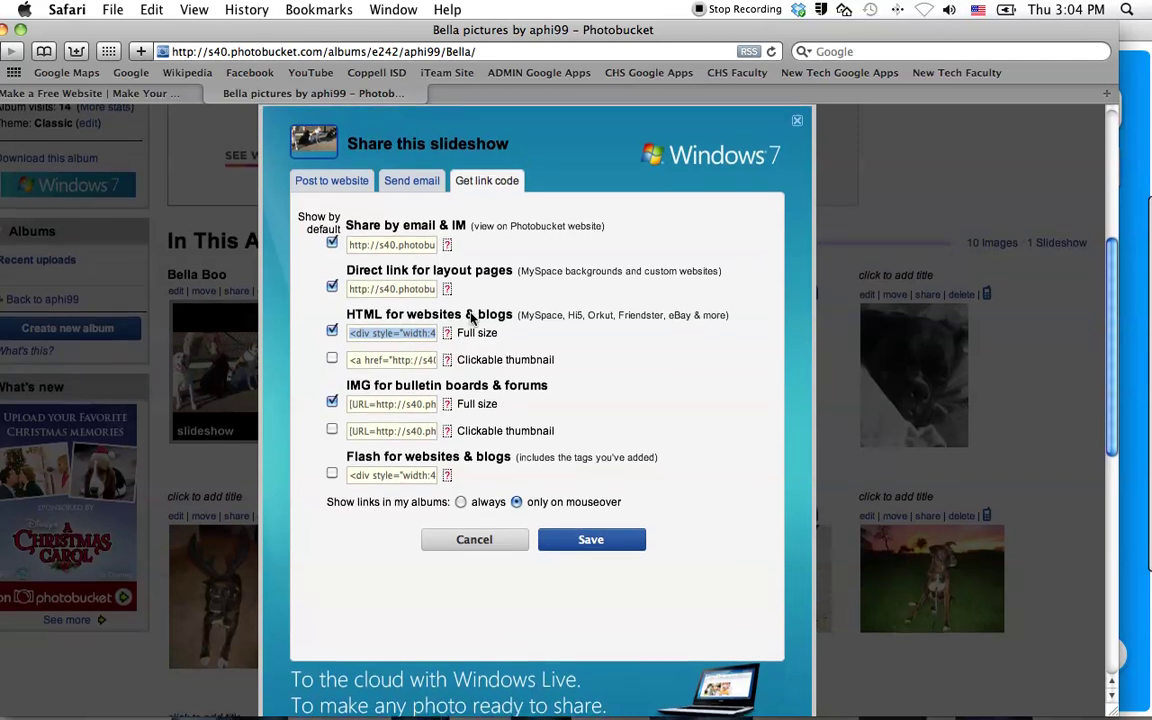
right_click(401, 336)
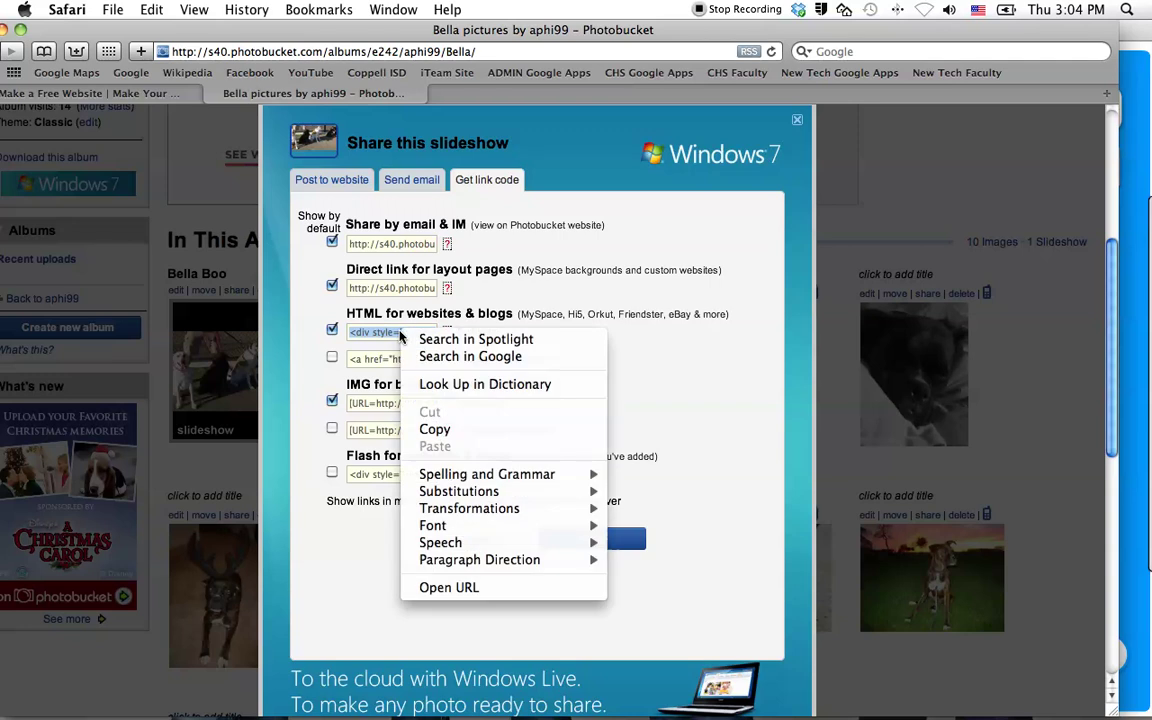
left_click(422, 430)
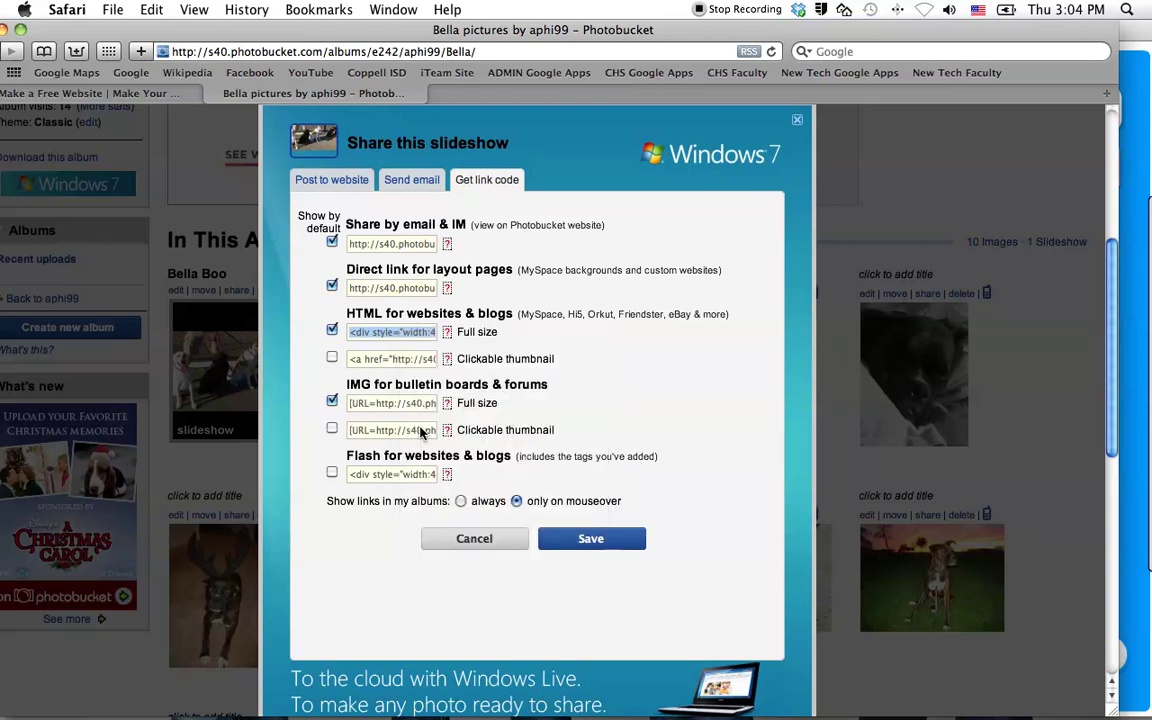
left_click(797, 122)
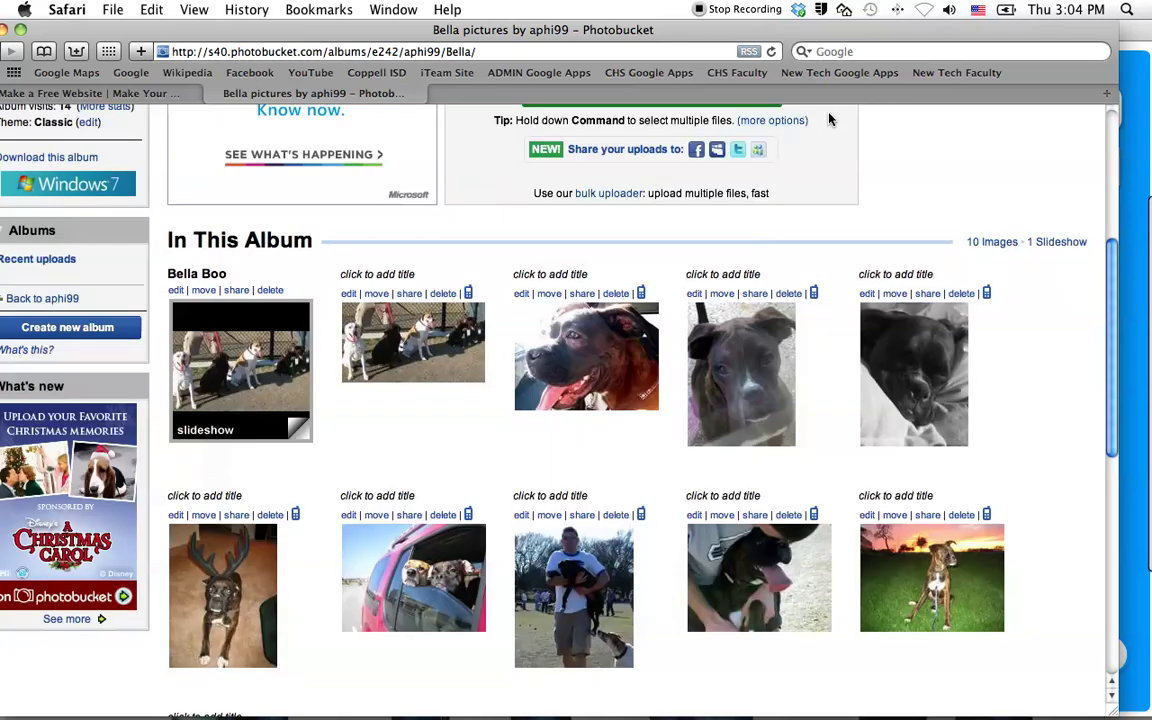
Step: Return to the Wix editor window and add a Blank HTML widget to the page
left_click(1143, 38)
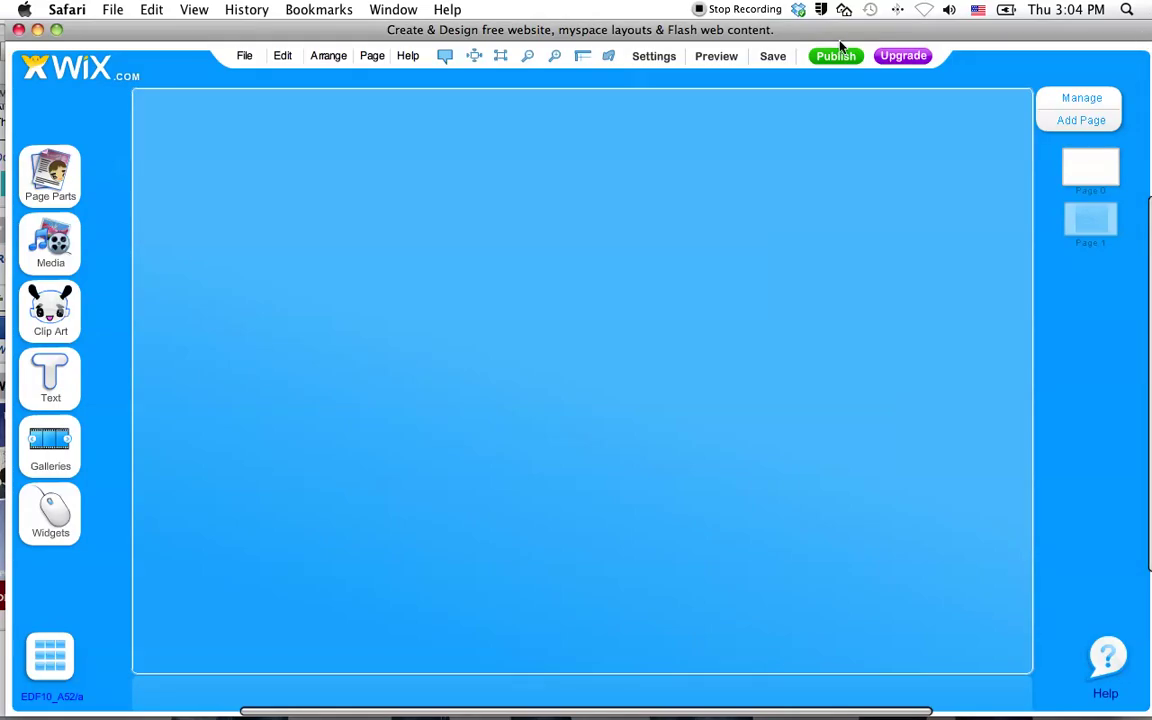
left_click_drag(808, 37, 800, 37)
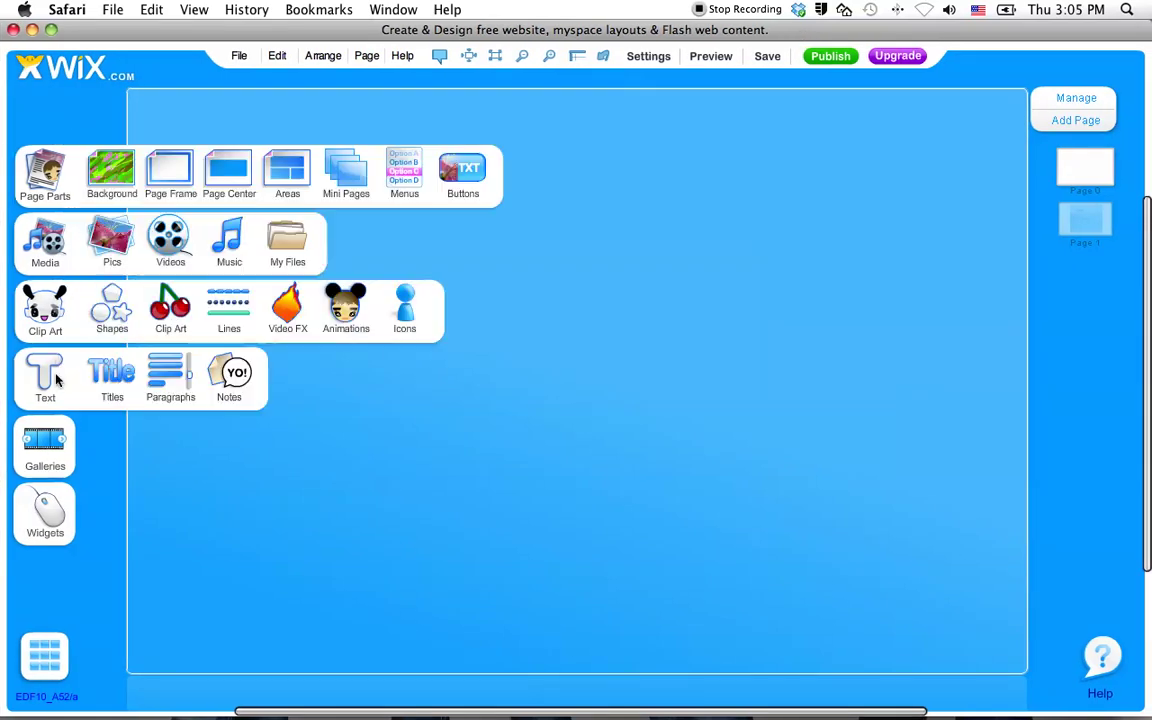
mouse_move(54, 517)
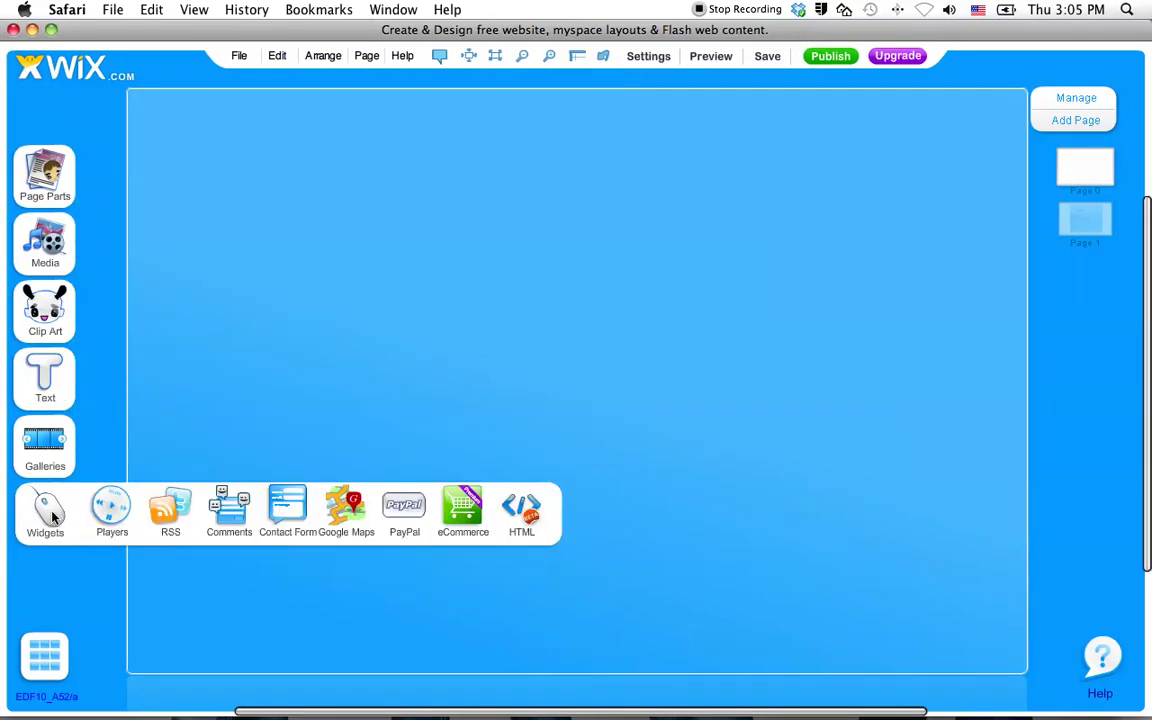
left_click(530, 515)
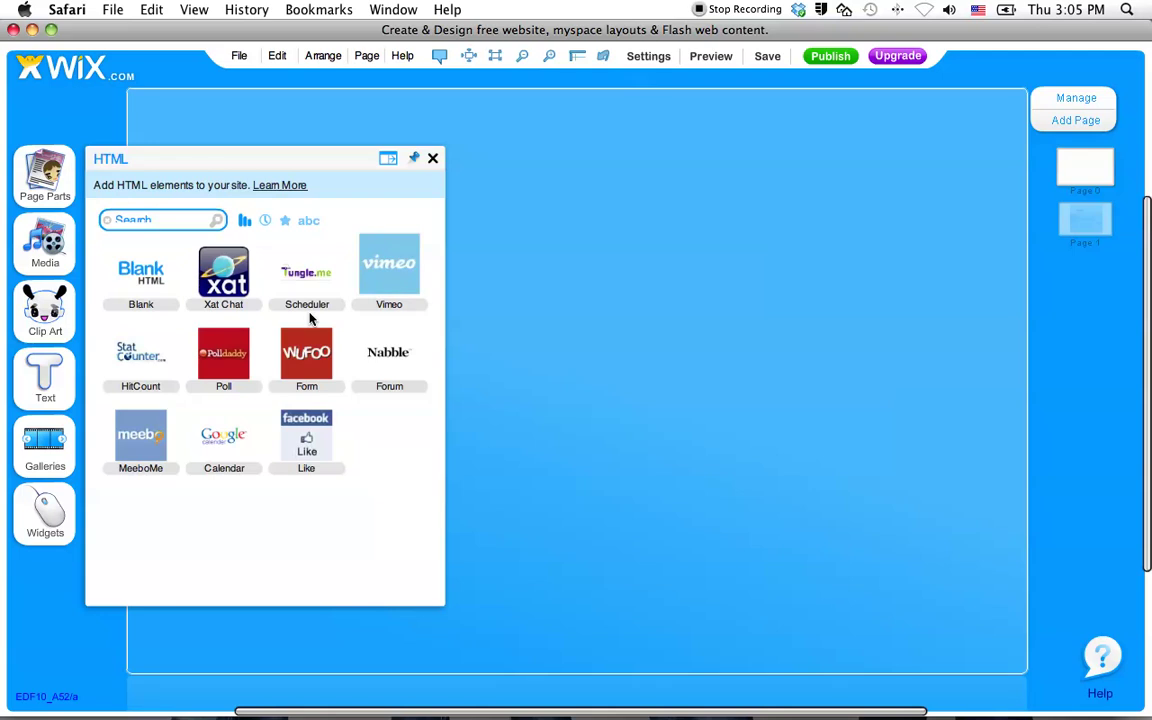
left_click(148, 280)
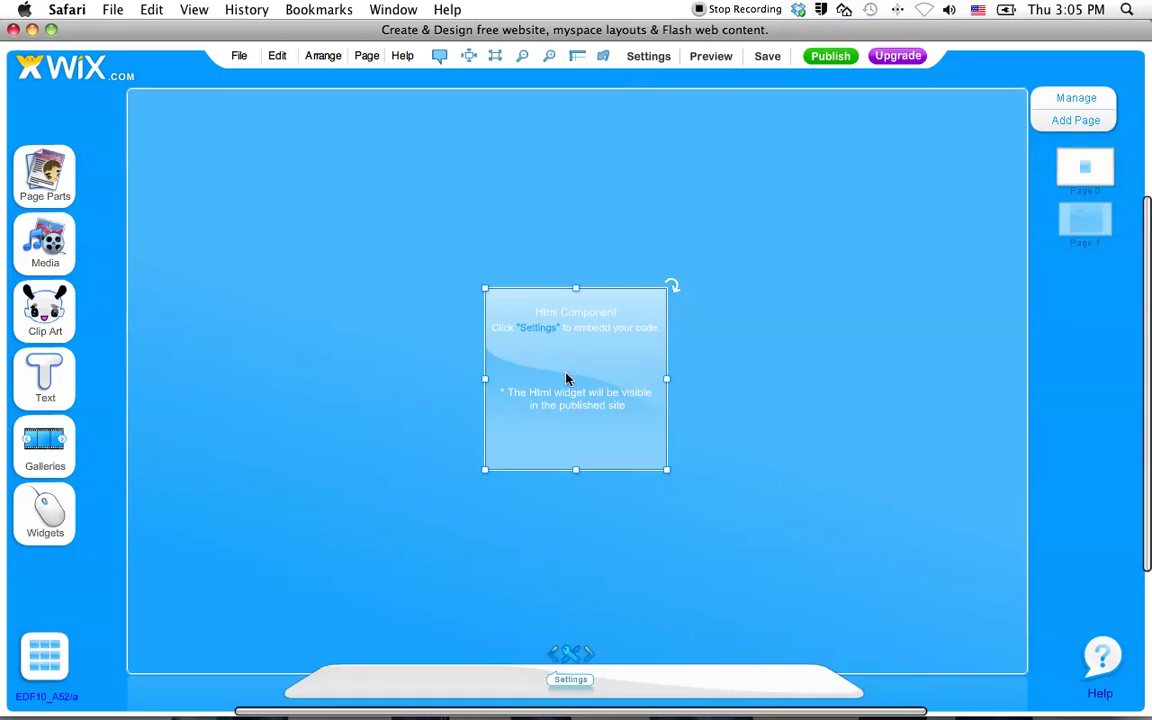
Step: Open the HTML widget's settings and paste the copied slideshow embed code as its HTML code
left_click(570, 658)
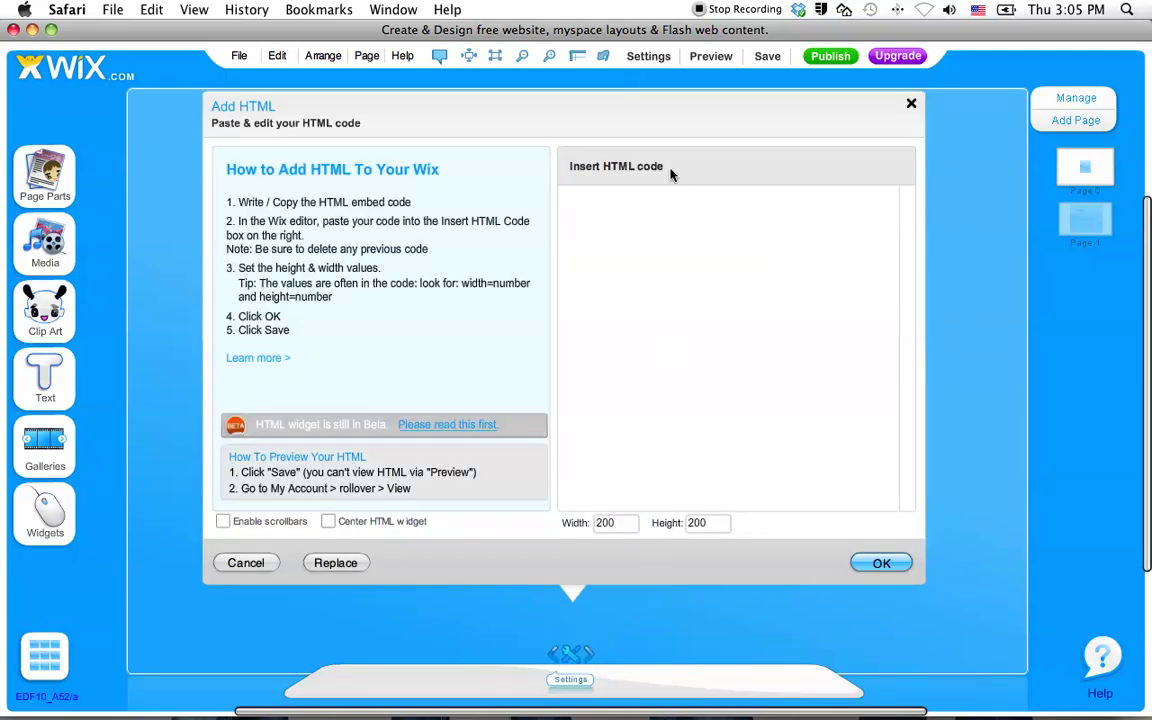
left_click(680, 230)
right_click(610, 222)
left_click(645, 260)
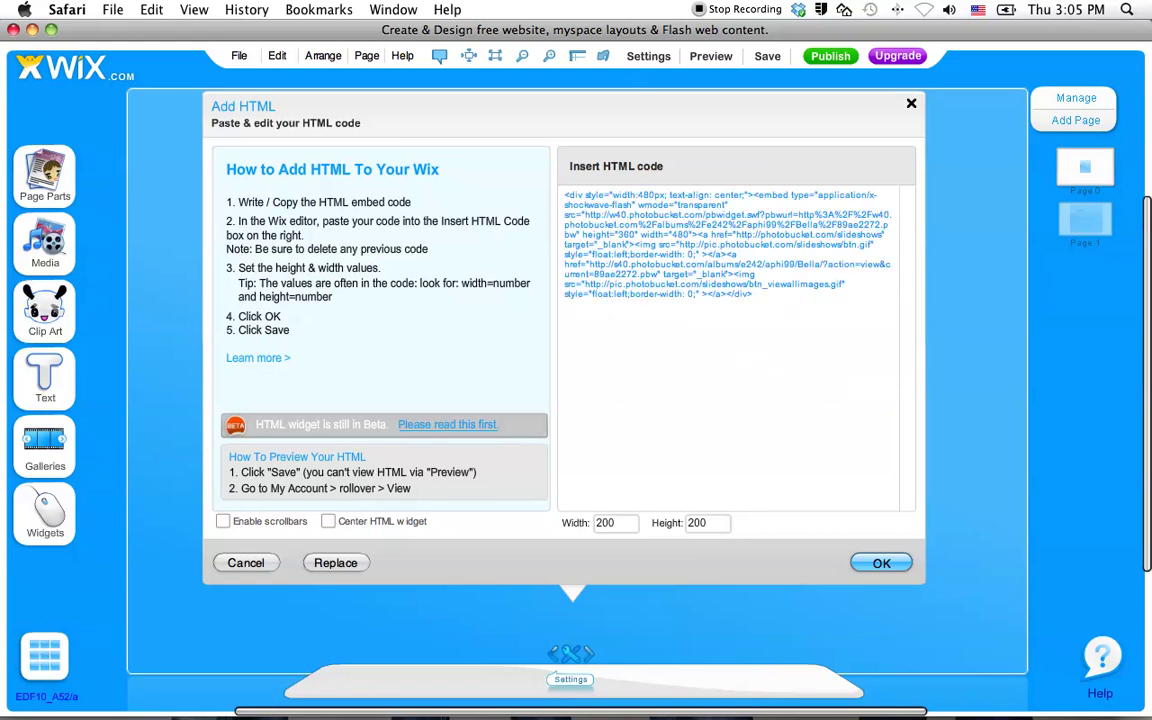
Step: Set the HTML widget's width to 600 and height to 400, apply the settings and save the document
left_click_drag(614, 522, 563, 526)
type("600")
left_click_drag(708, 522, 686, 524)
type("400")
left_click(879, 565)
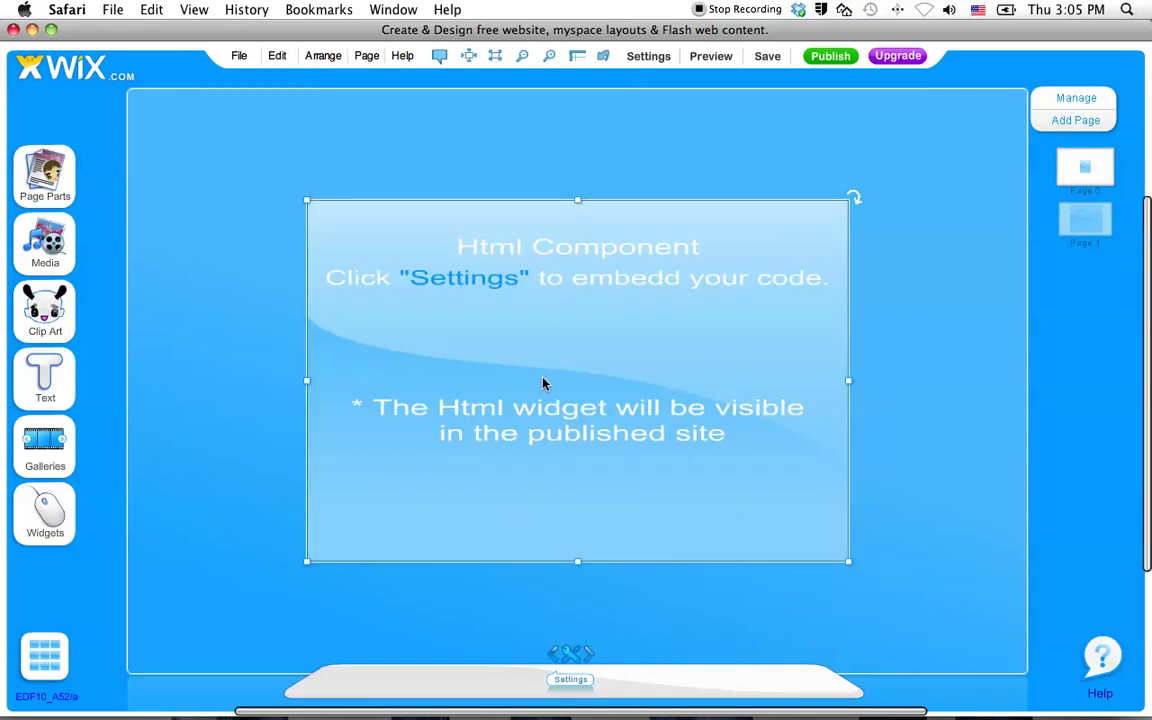
left_click(767, 57)
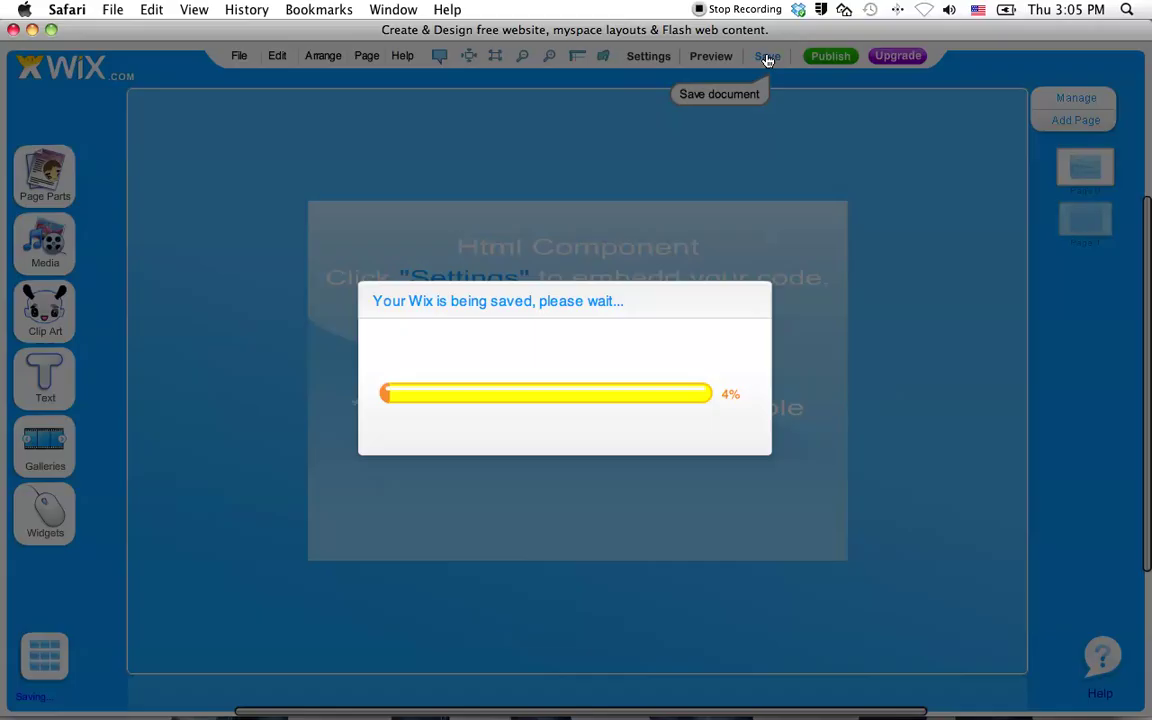
scroll(679, 249, "up", 4)
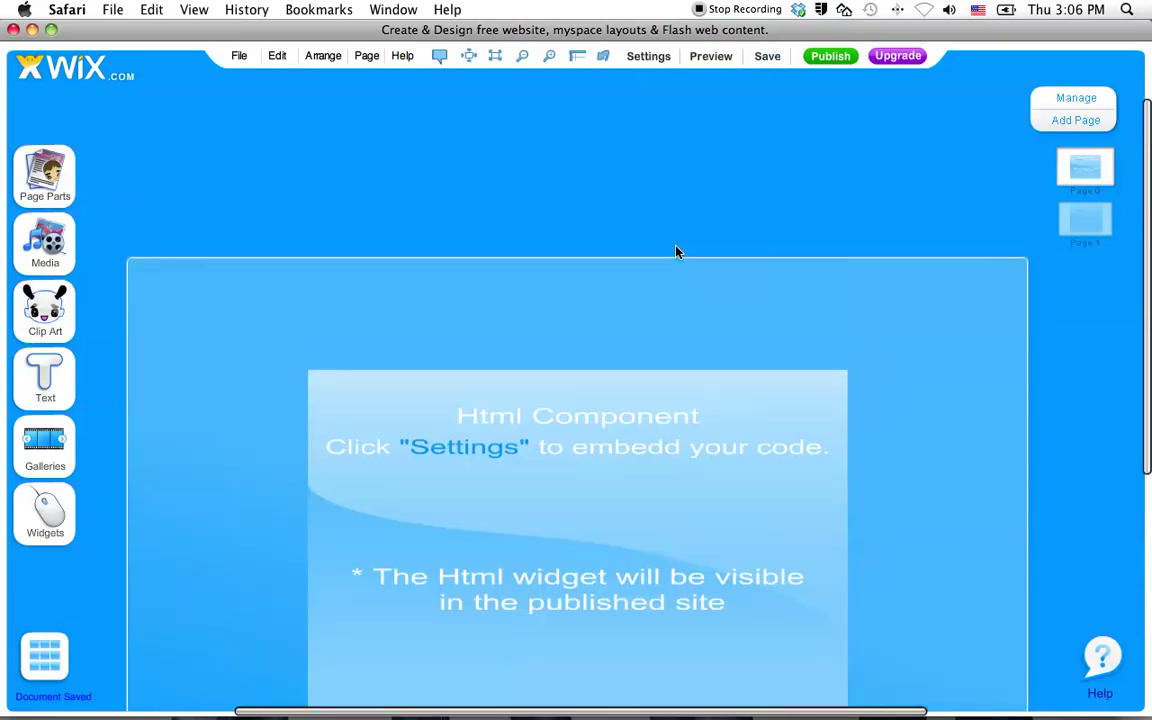
right_click(661, 287)
left_click(512, 207)
scroll(553, 266, "down", 5)
scroll(553, 266, "up", 5)
scroll(553, 266, "down", 1)
scroll(553, 266, "up", 1)
scroll(1147, 236, "down", 1)
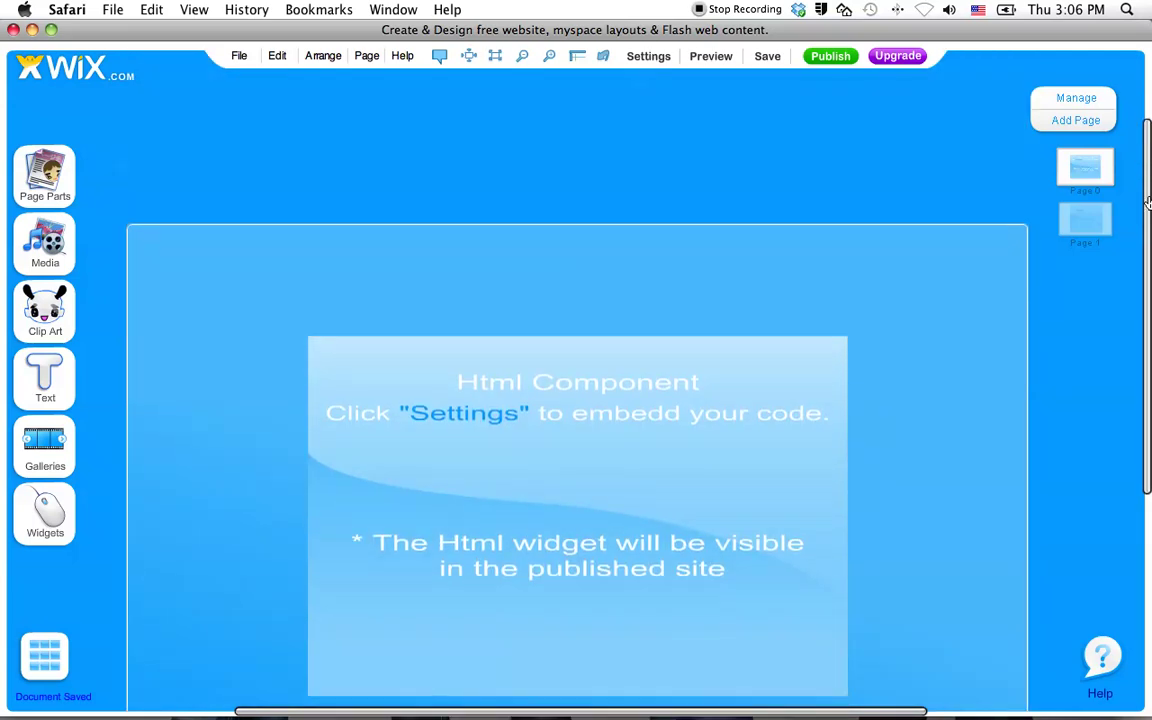
scroll(1147, 236, "down", 3)
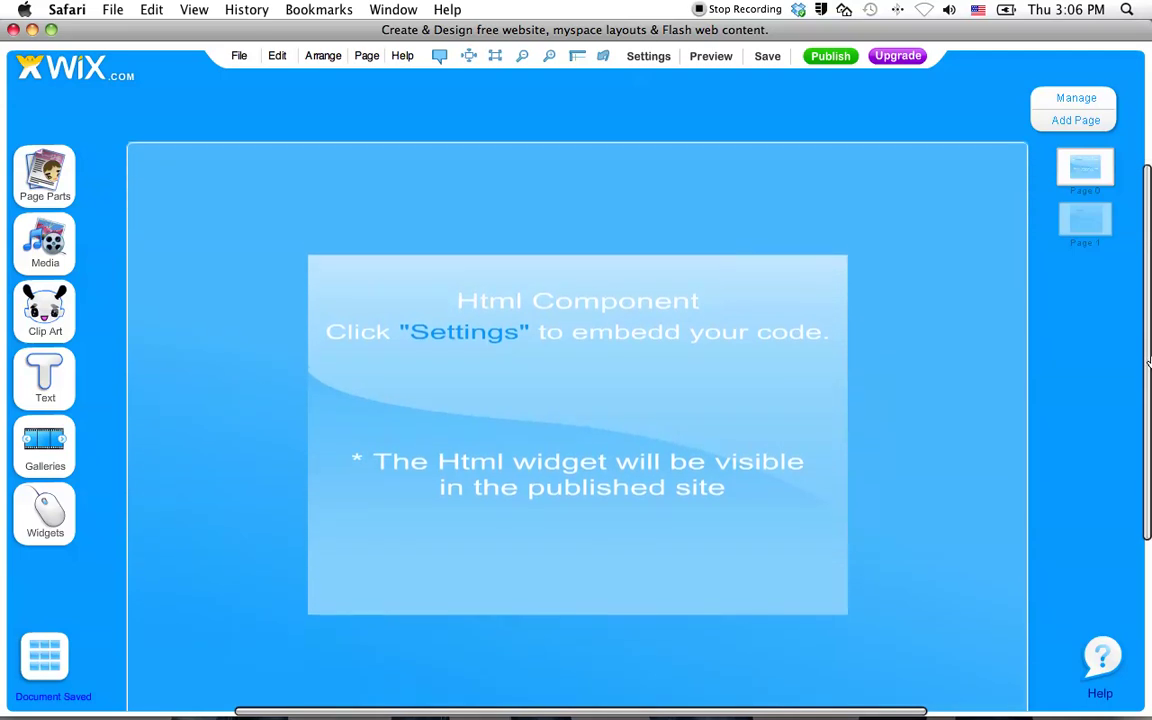
scroll(987, 252, "down", 3)
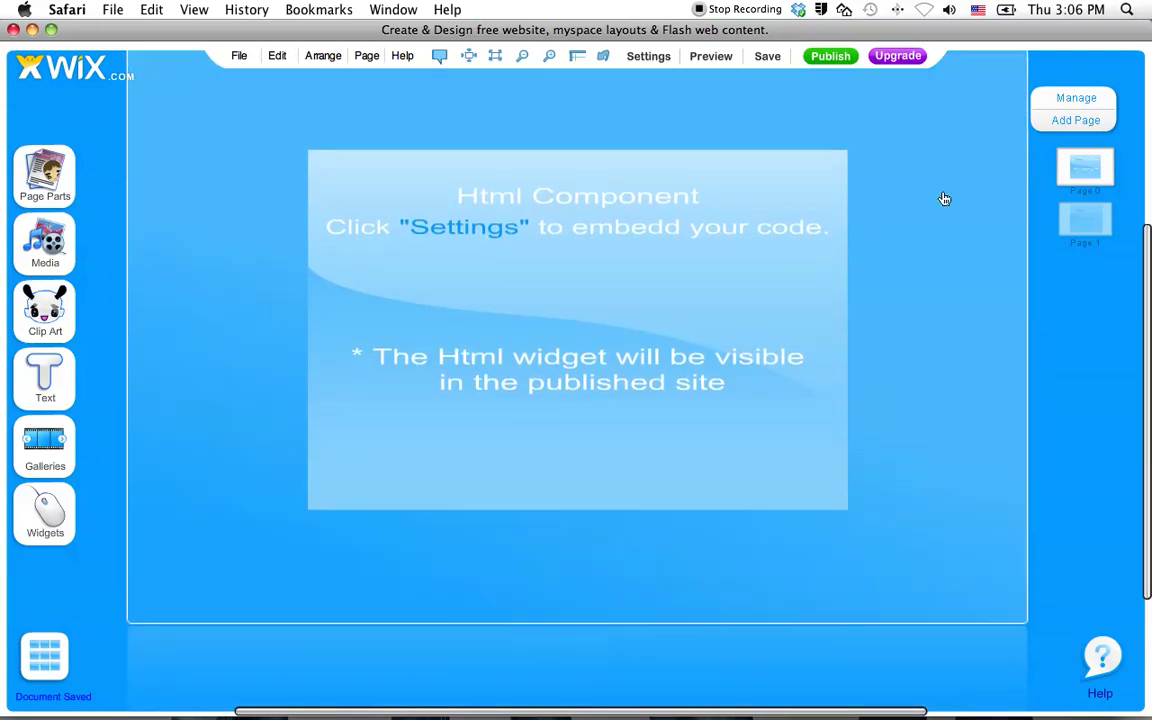
scroll(822, 68, "down", 1)
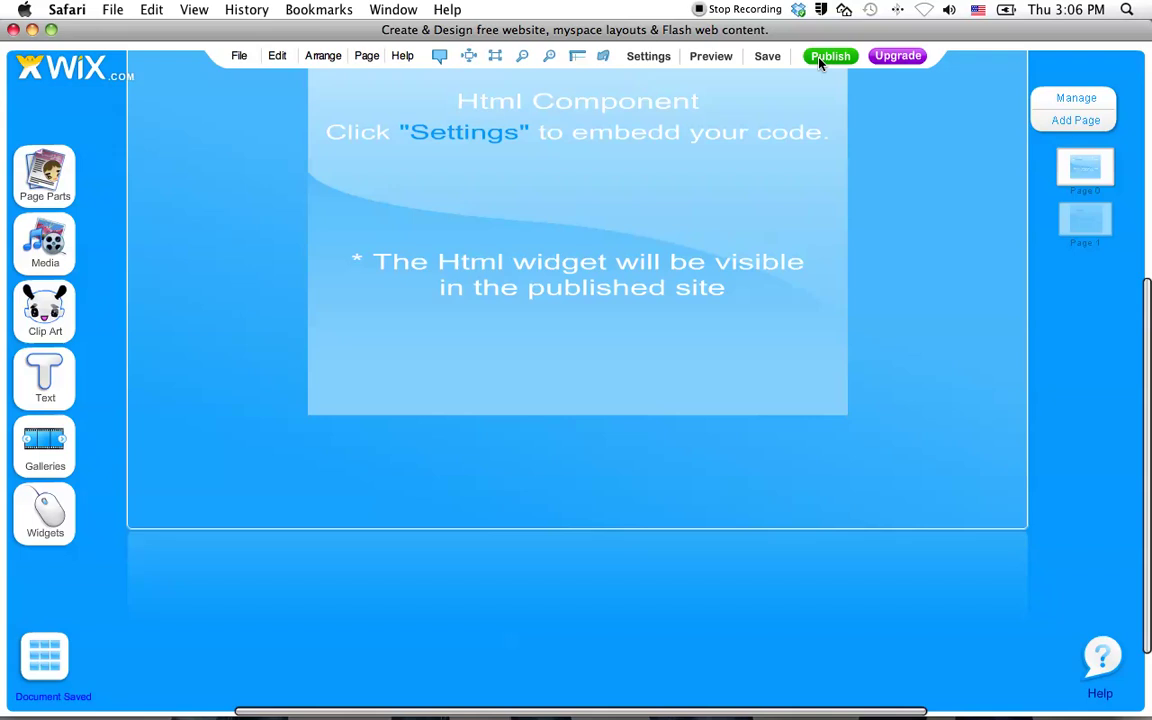
Step: Publish the Tester-Wix site and confirm the publication
left_click(820, 60)
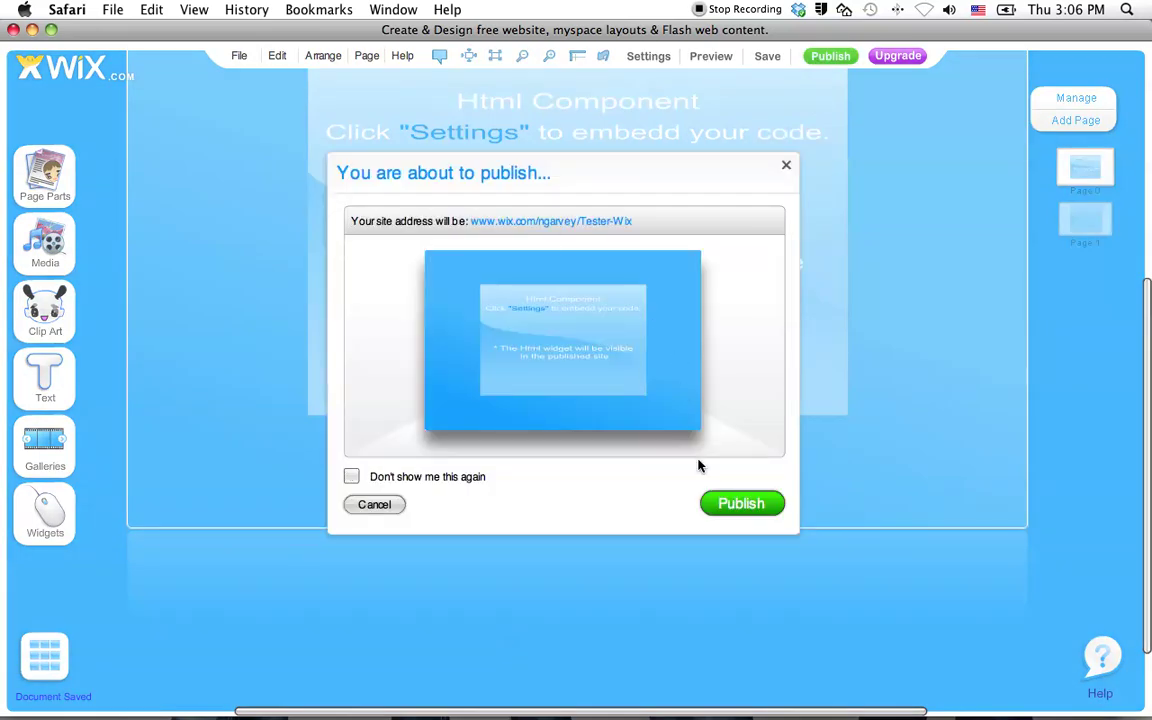
left_click(740, 505)
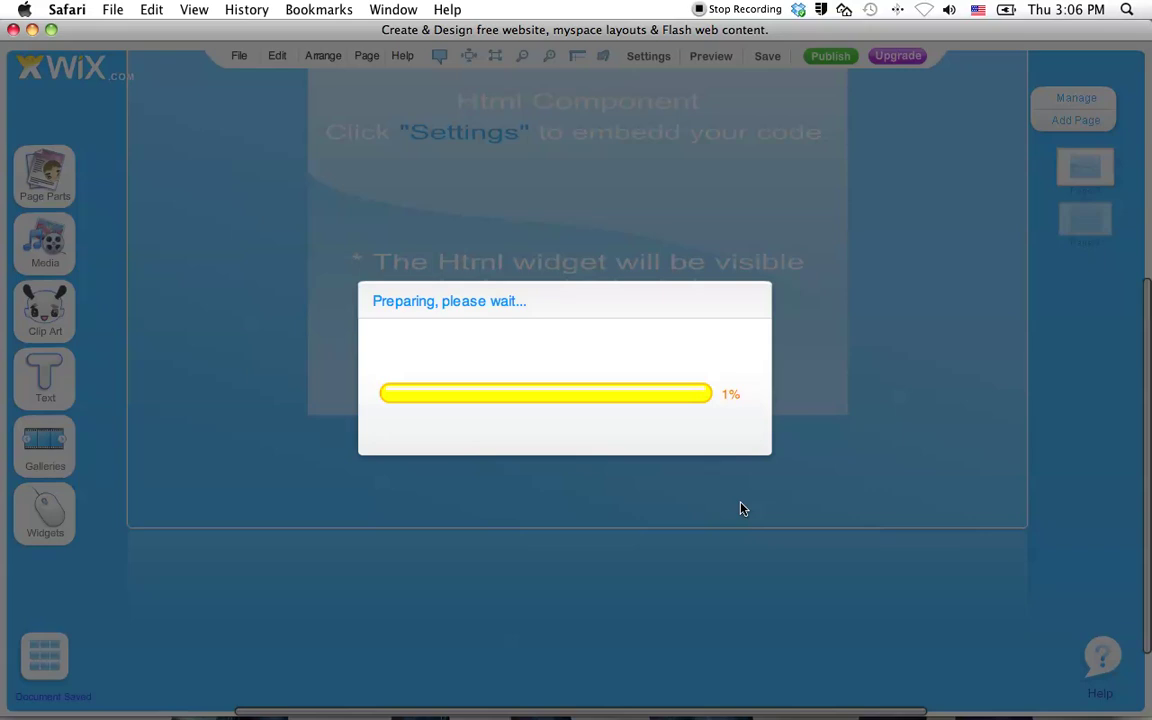